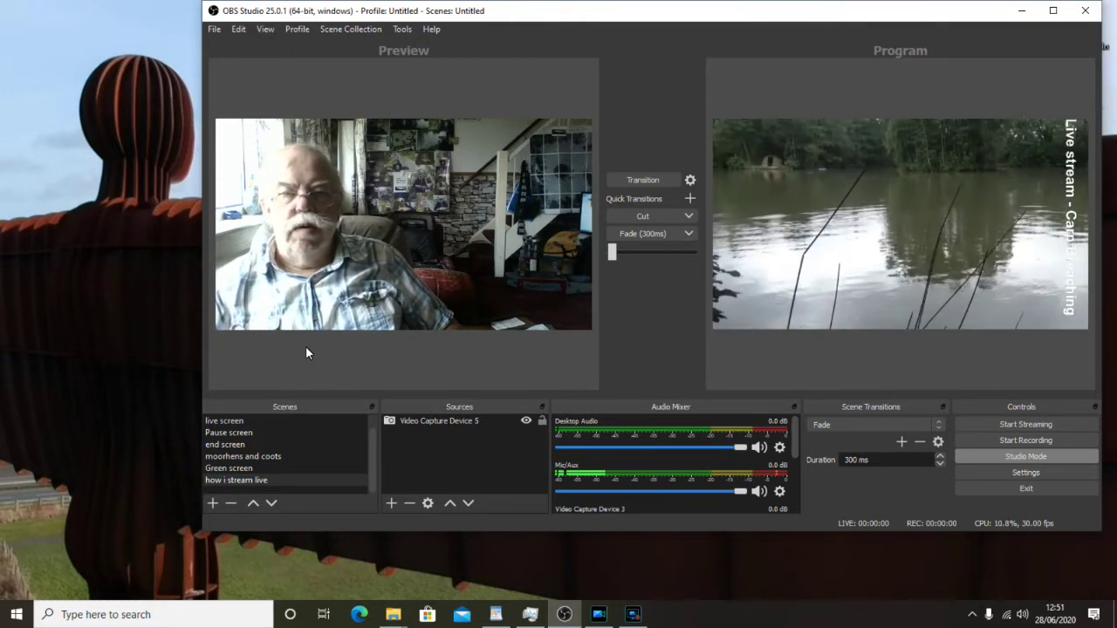
Select the webcam source in the preview, then add an empty scene with the default name Scene 2.
click(361, 321)
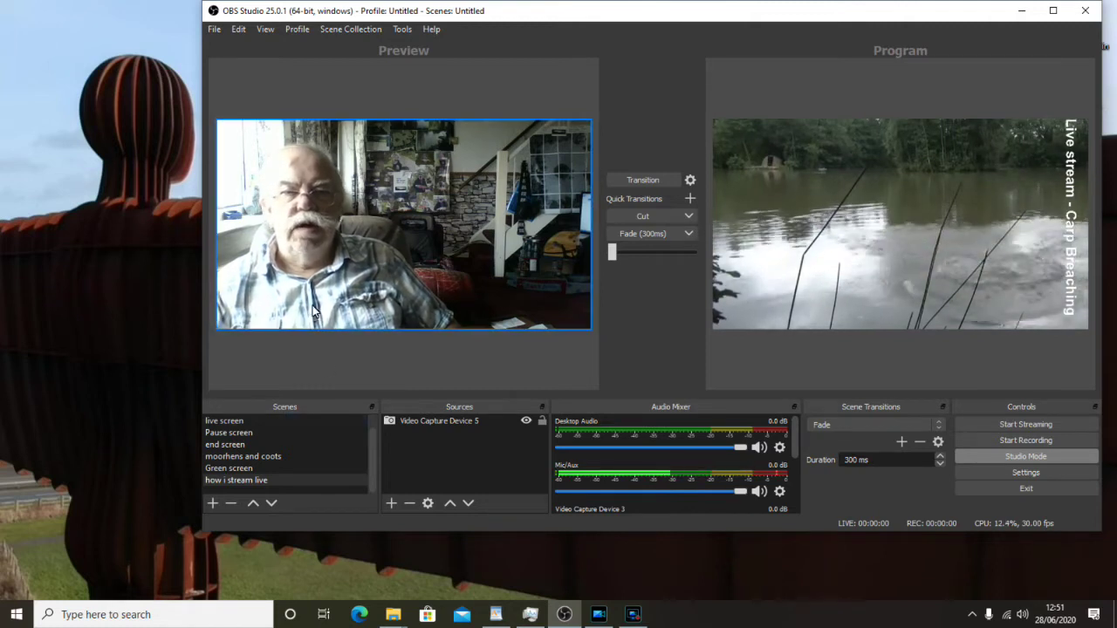
click(308, 377)
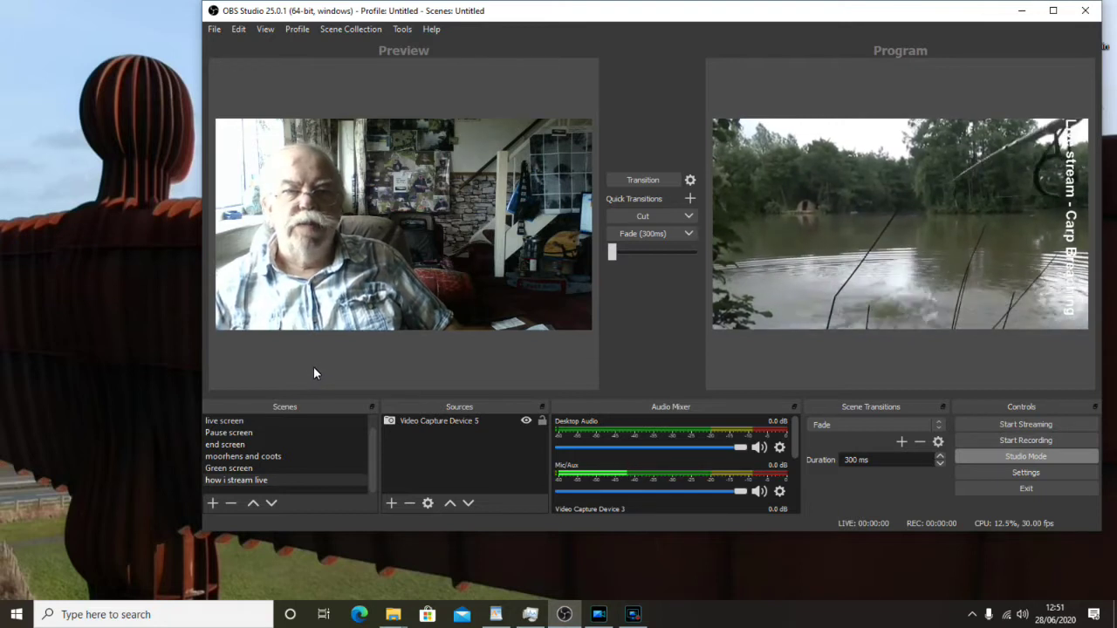
click(436, 252)
click(382, 361)
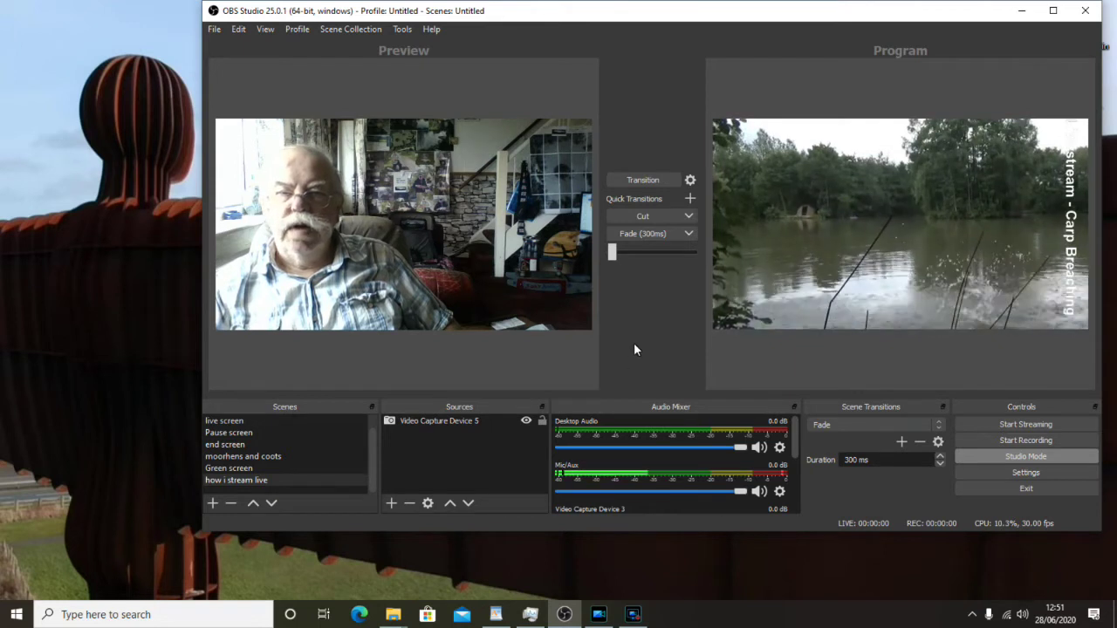
click(467, 304)
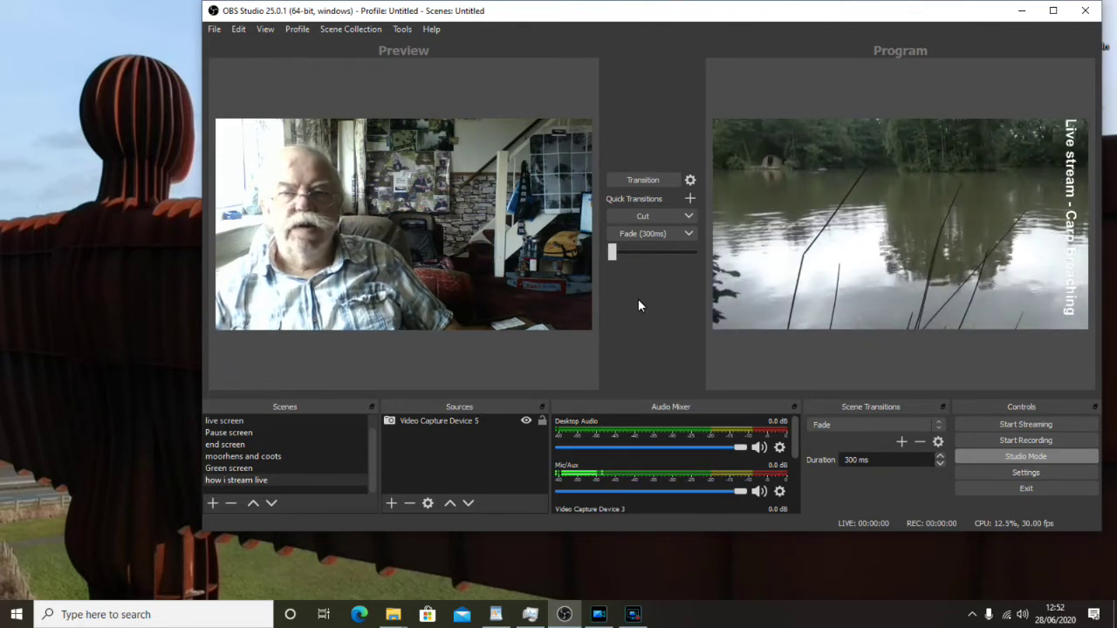
click(356, 241)
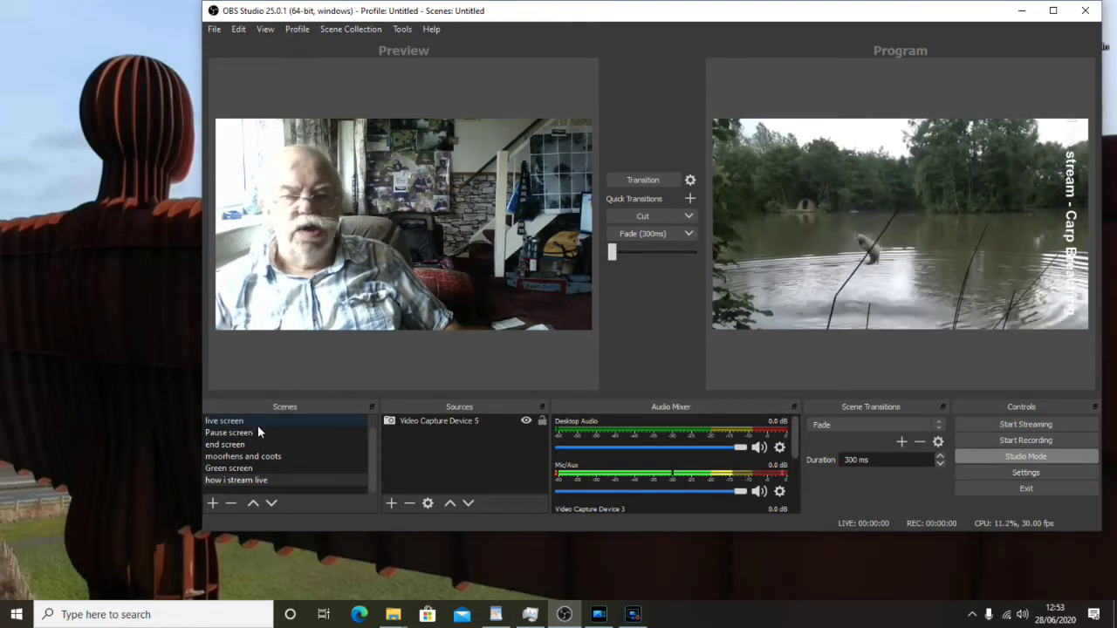
click(213, 504)
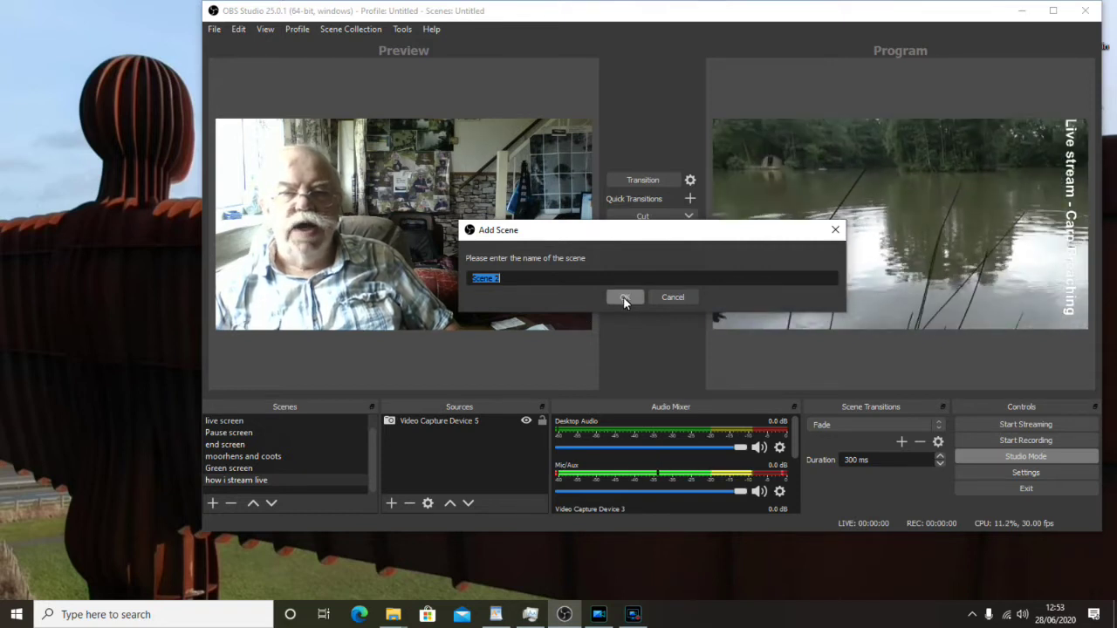
click(623, 297)
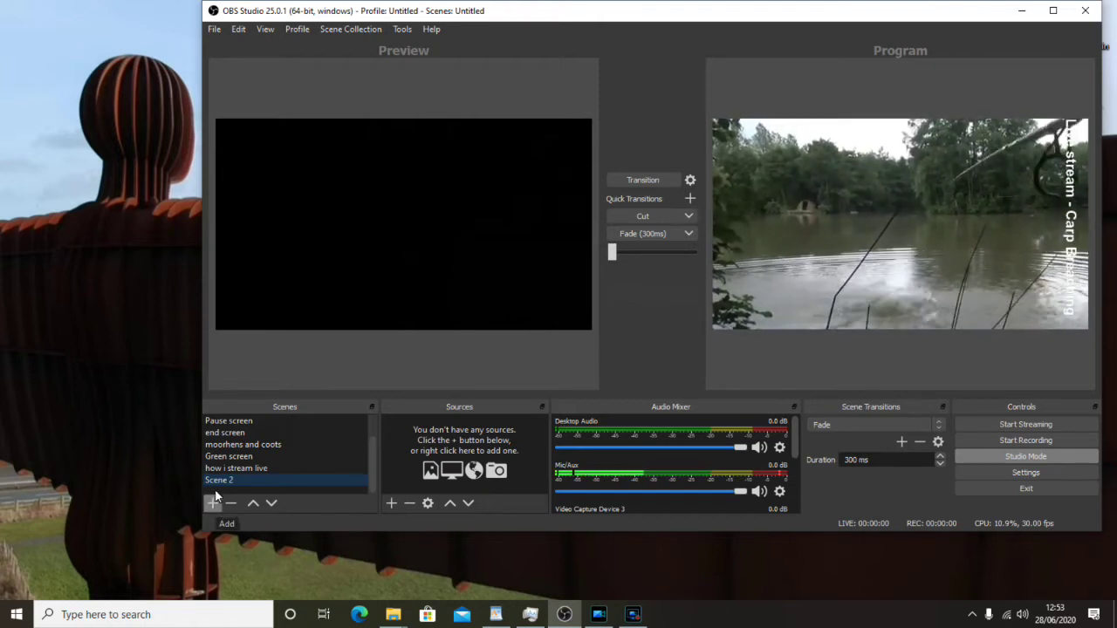
click(230, 469)
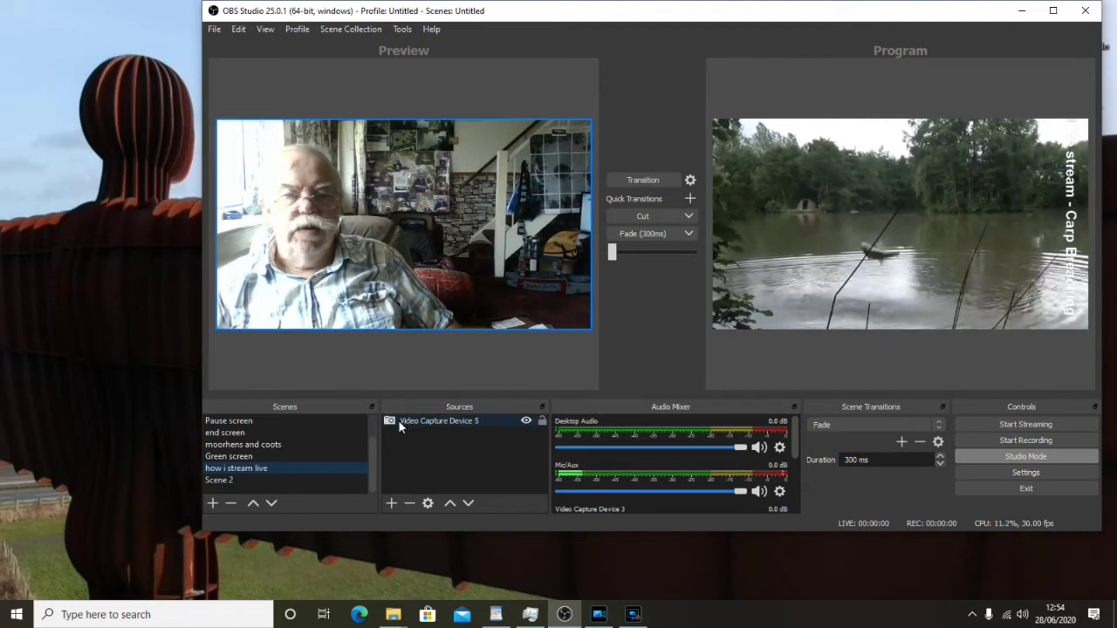
click(422, 458)
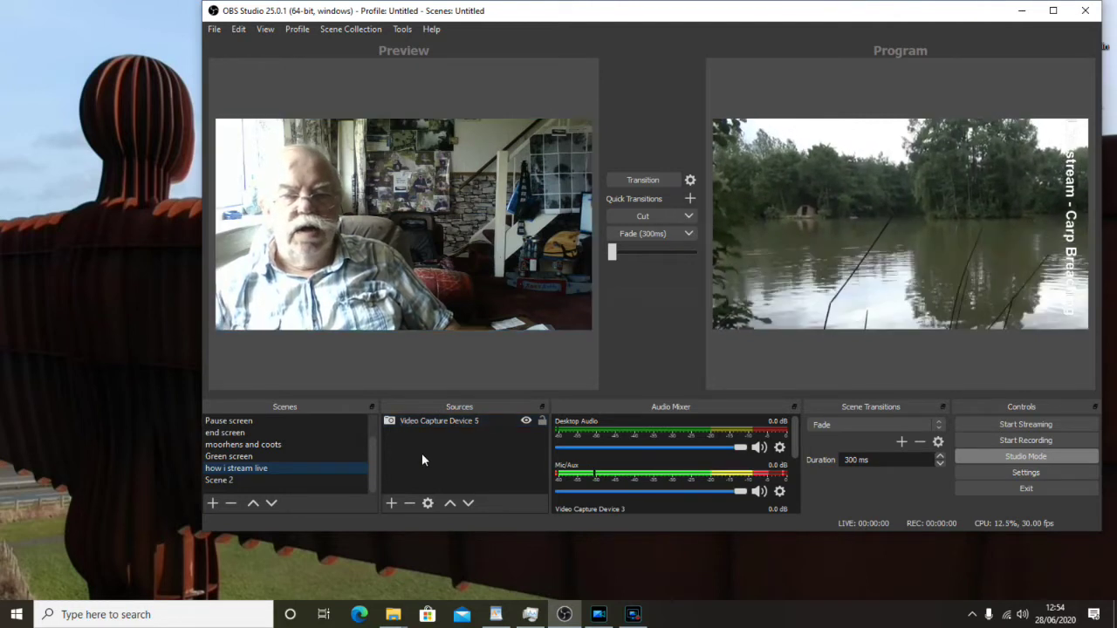
click(435, 424)
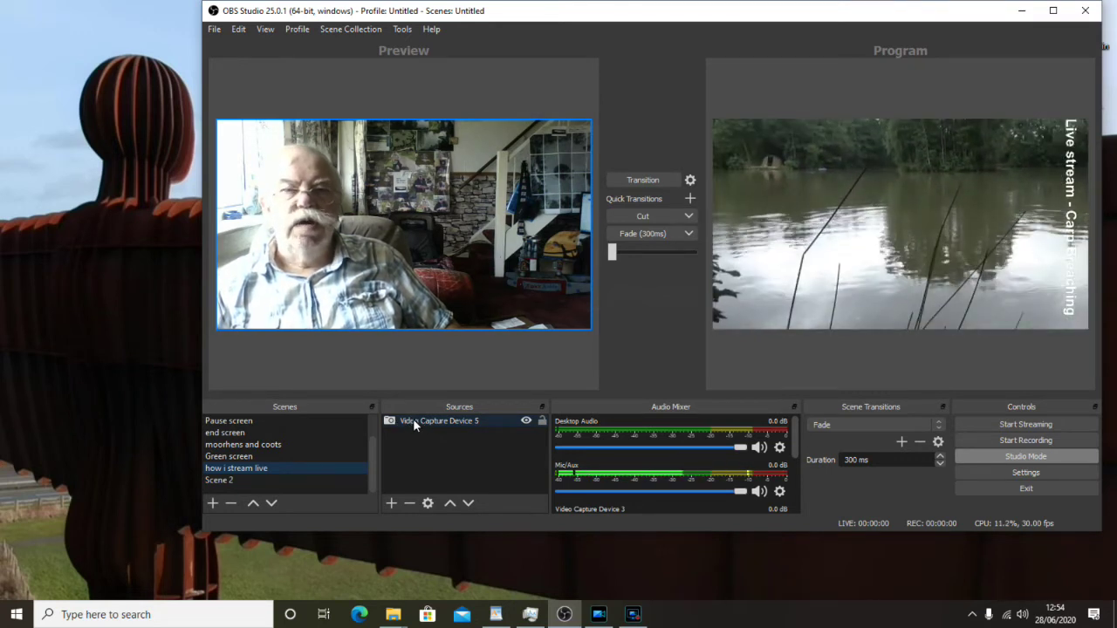
click(382, 449)
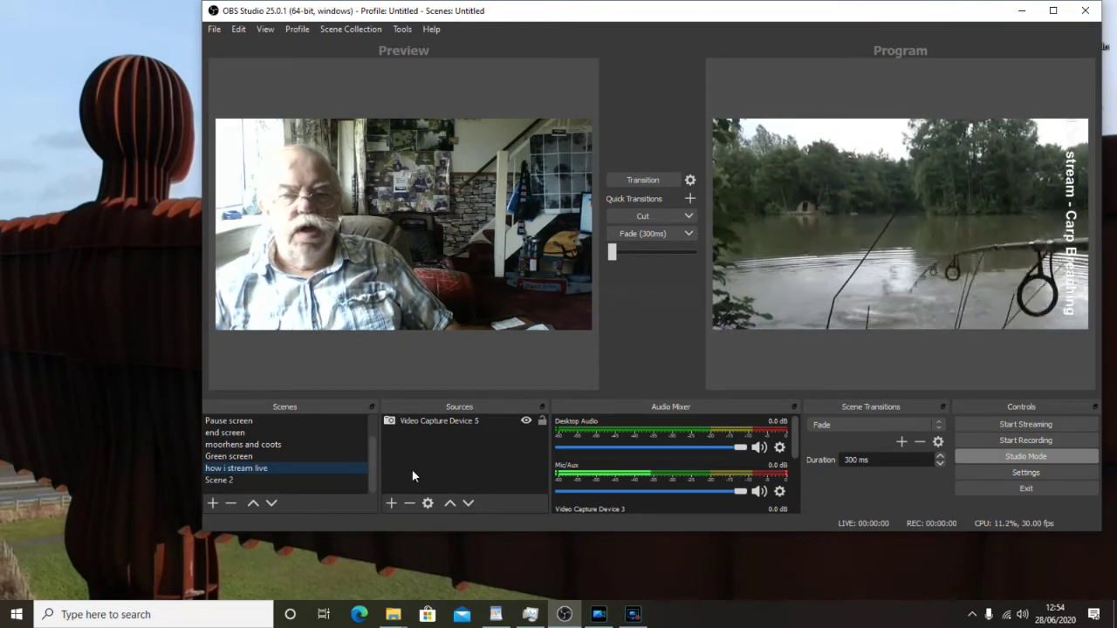
click(318, 253)
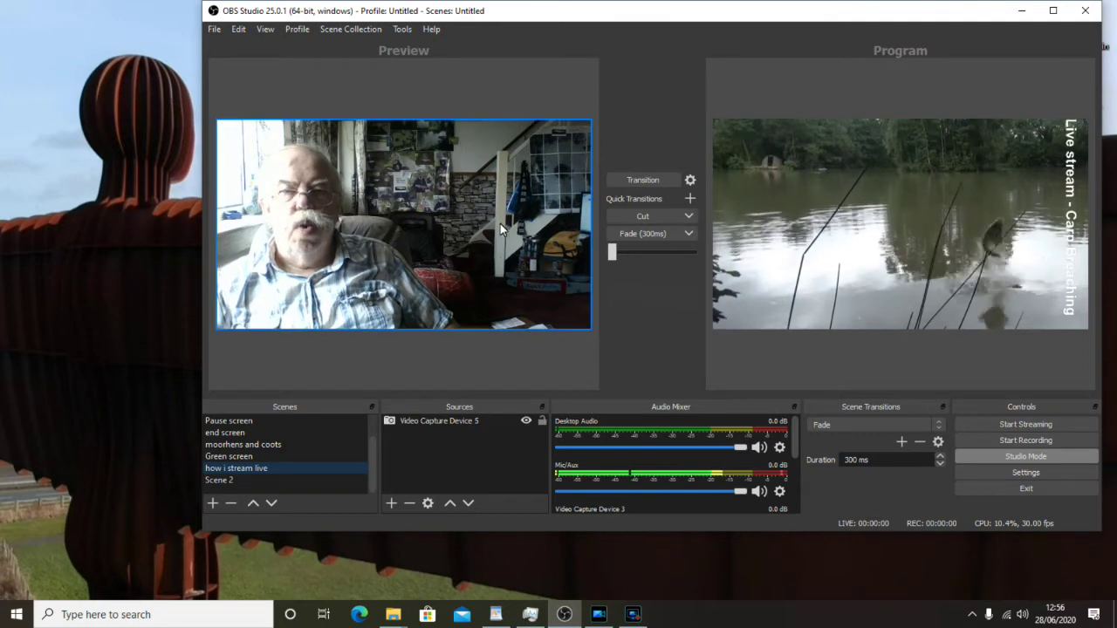
Transition the webcam scene to Program and select the vertical banner over the lake video in Preview.
click(645, 179)
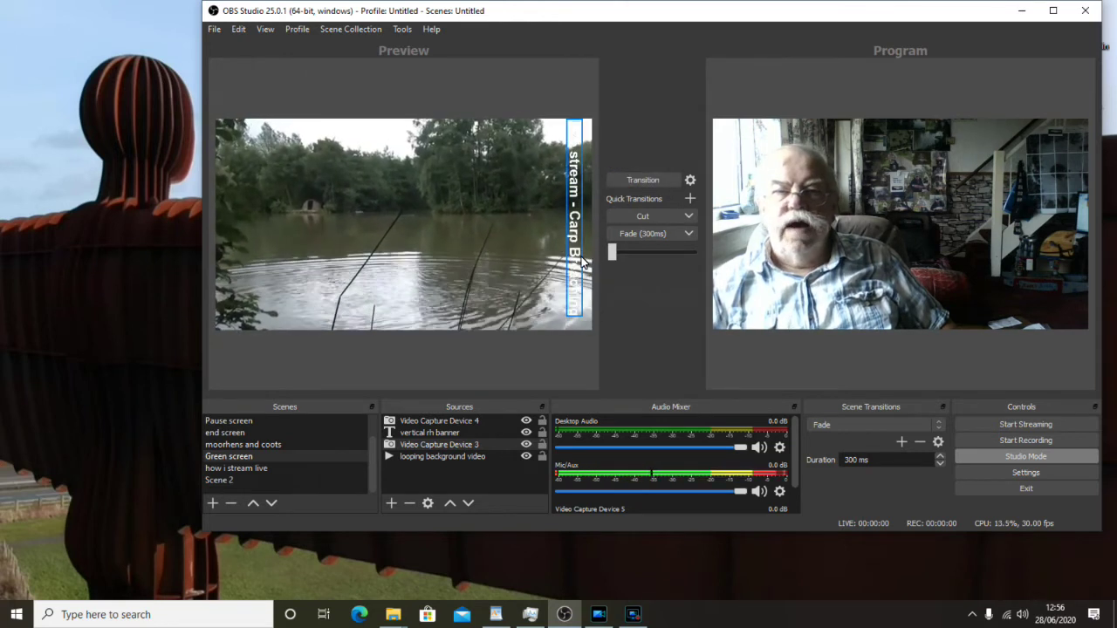
click(429, 270)
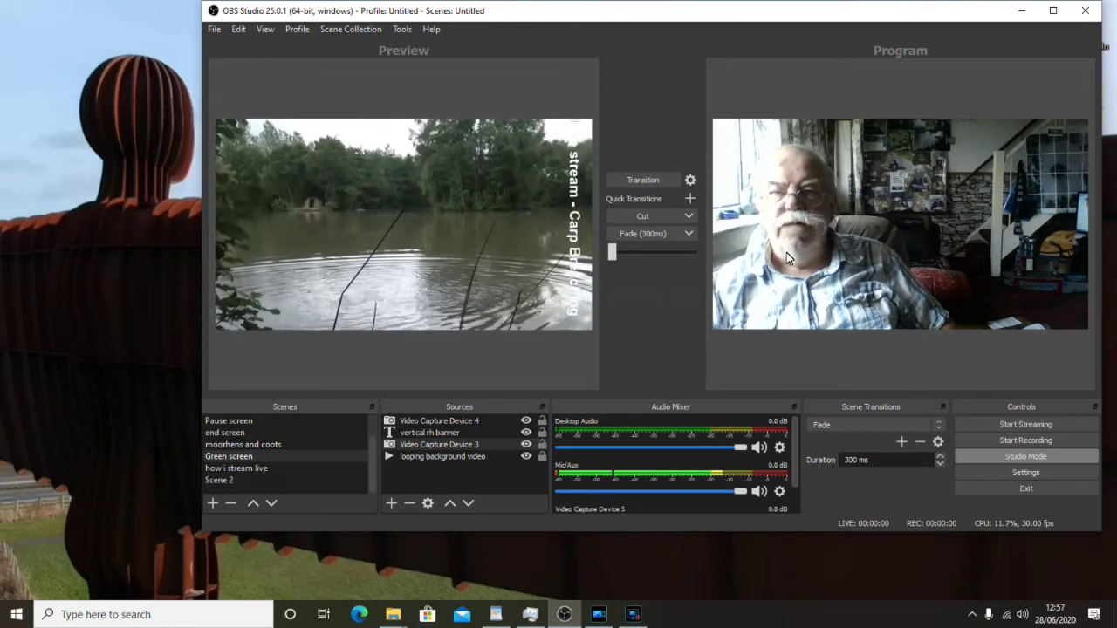
click(651, 179)
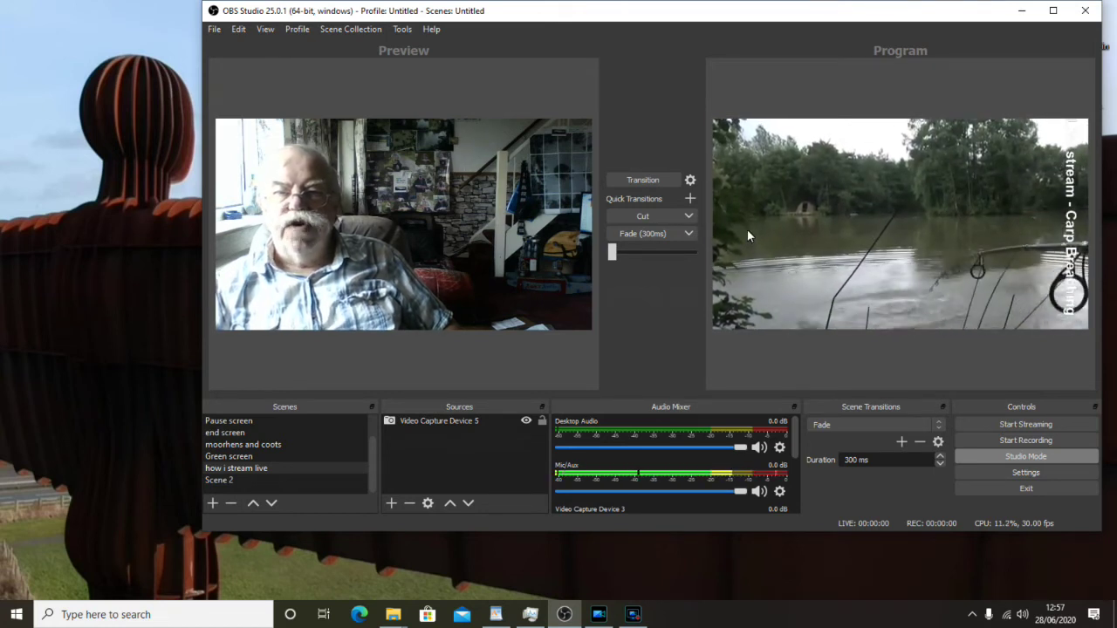
click(648, 180)
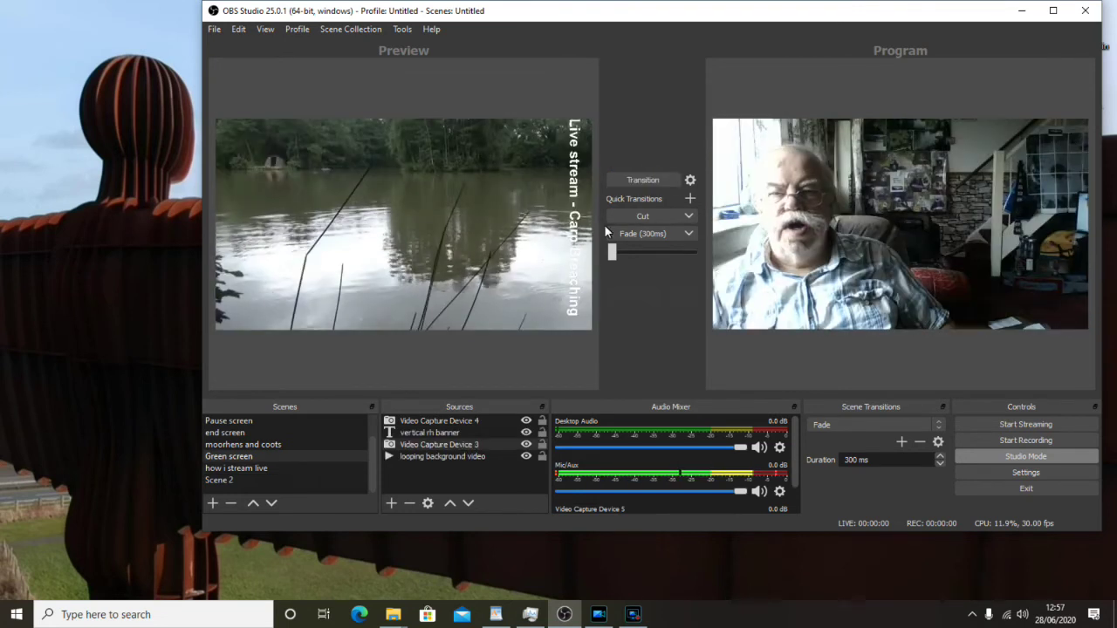